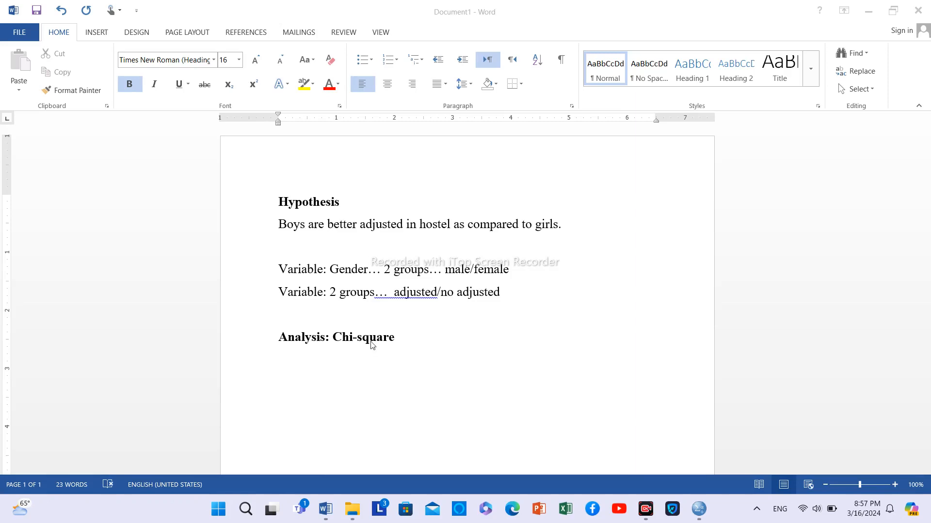
# - Switch to SPSS, open the Crosstabs analysis under descriptive statistics and reset its previous settings
pyautogui.click(699, 510)
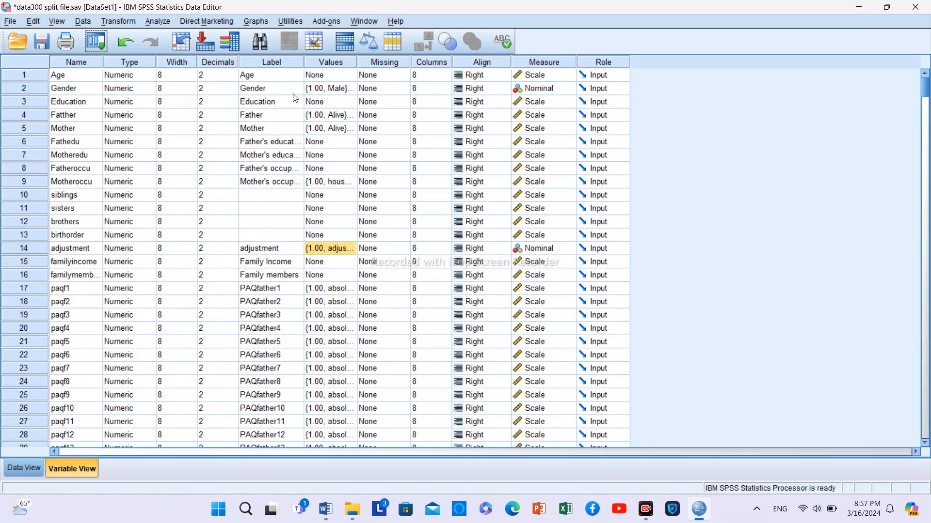
pyautogui.click(158, 21)
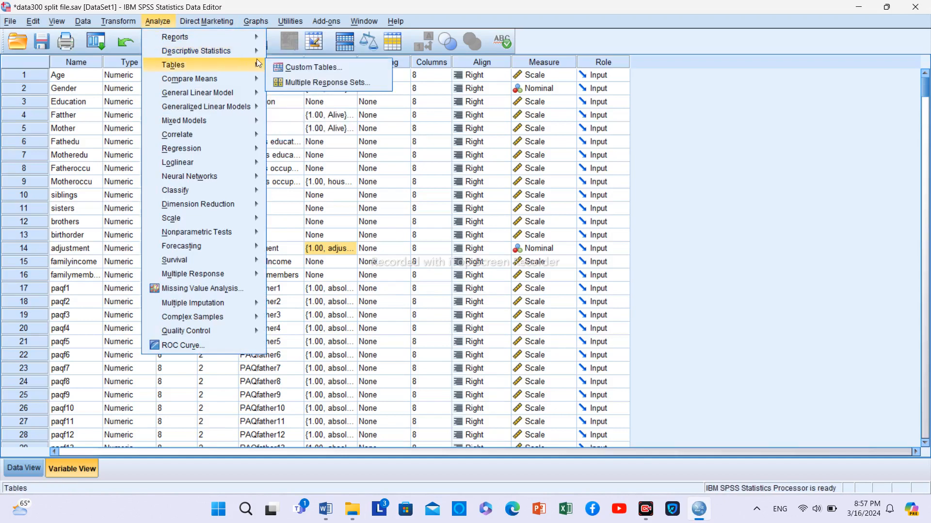
pyautogui.moveTo(245, 54)
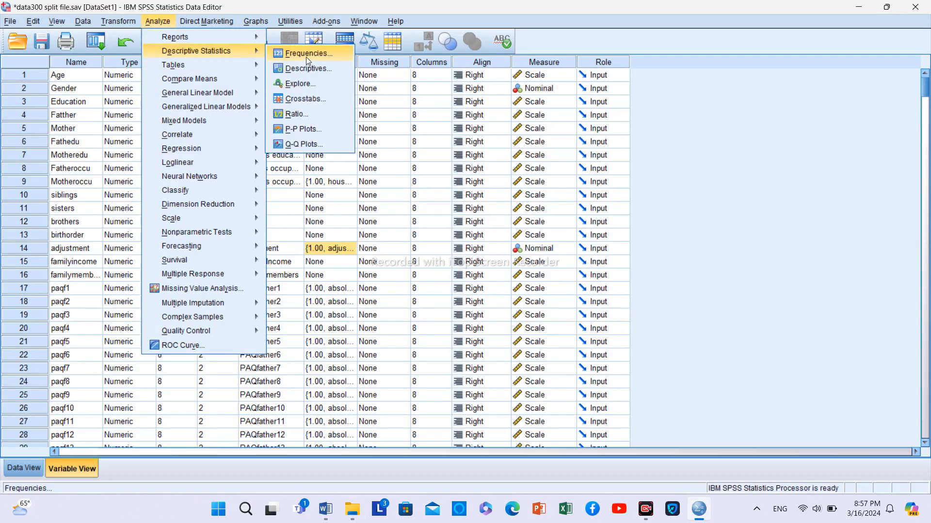
pyautogui.click(315, 99)
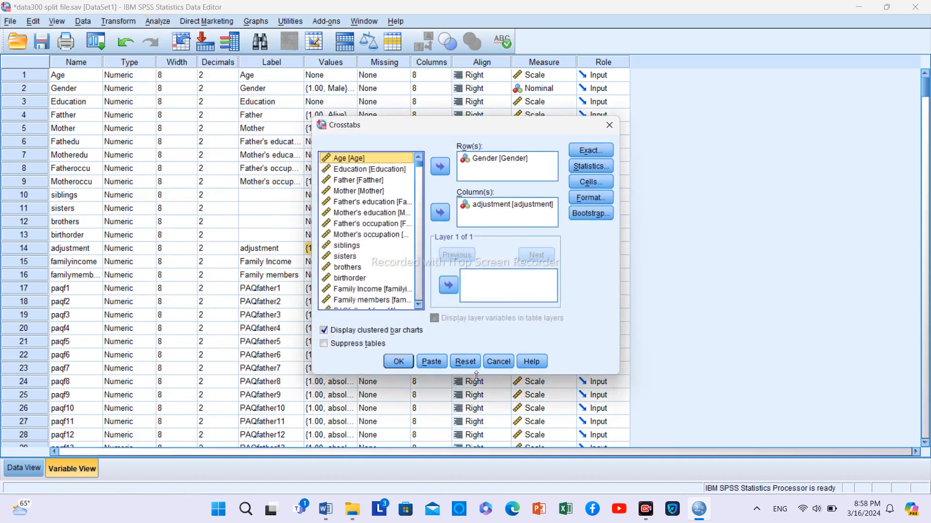
pyautogui.click(462, 362)
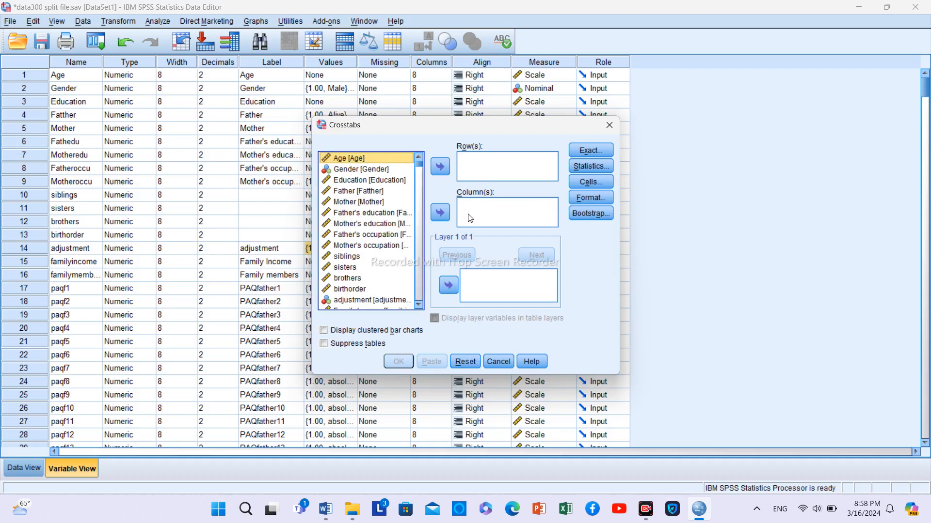
# - Assign Gender to the crosstab rows and adjustment to the columns, and enable clustered bar charts
pyautogui.click(366, 173)
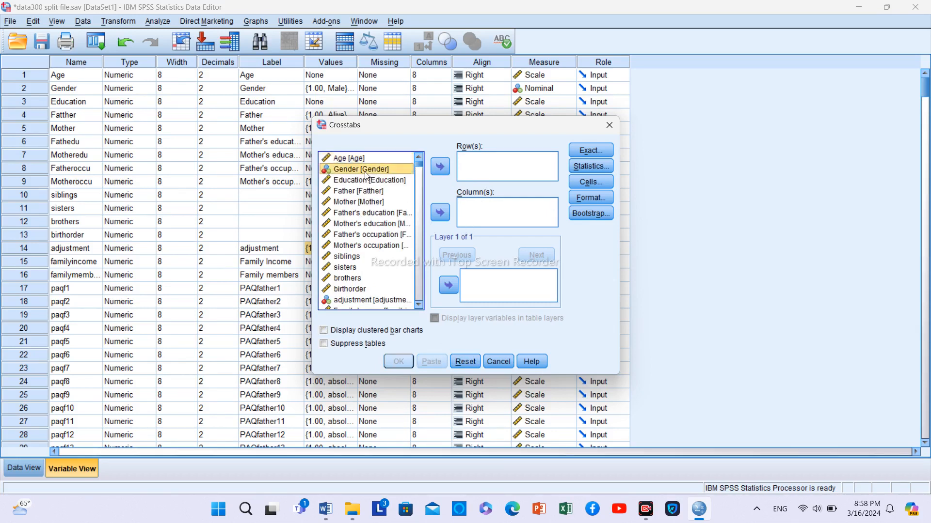
pyautogui.click(440, 167)
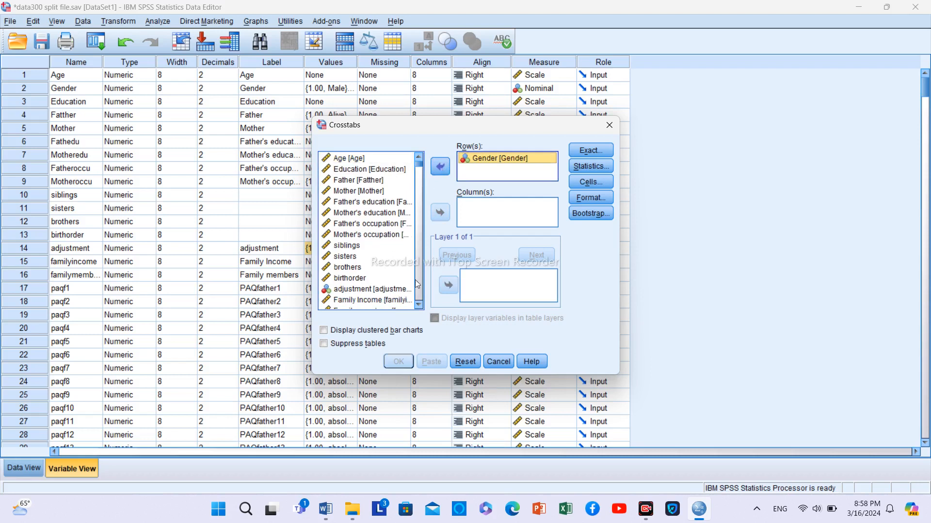
pyautogui.click(382, 290)
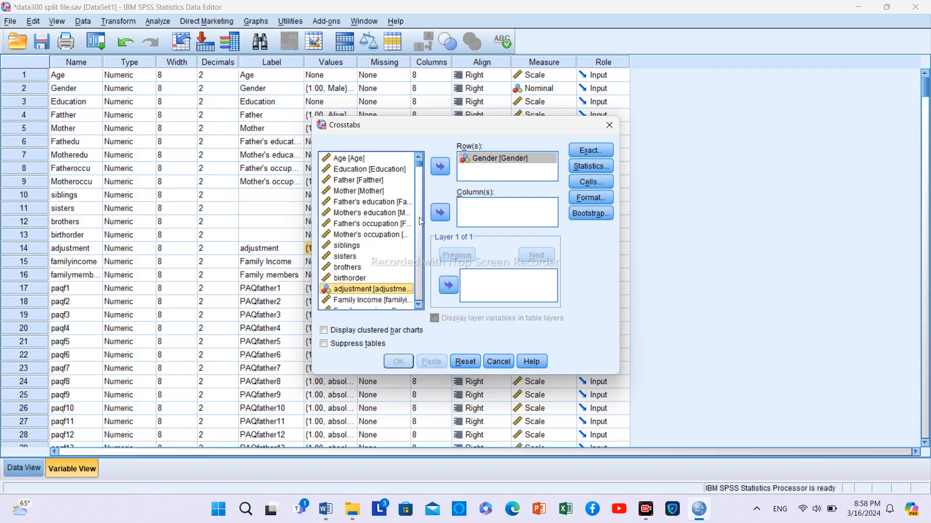
pyautogui.click(440, 213)
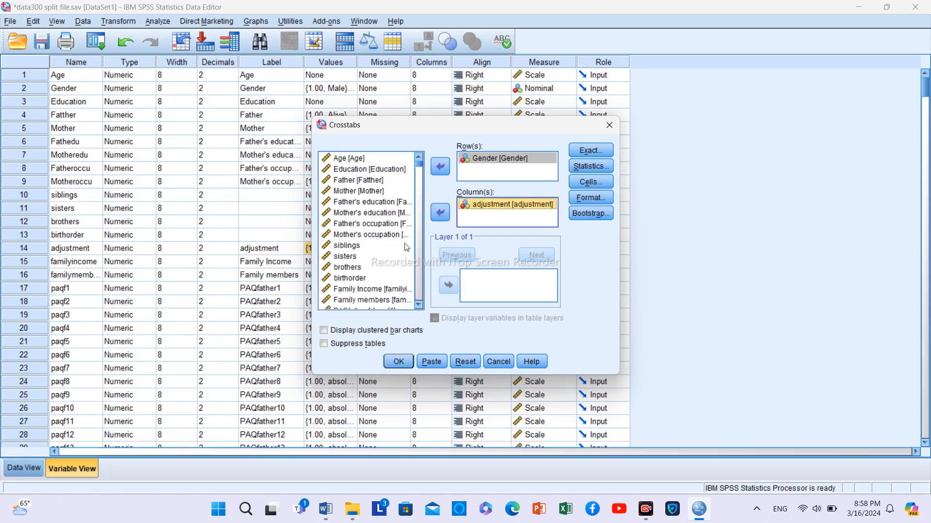
pyautogui.click(325, 332)
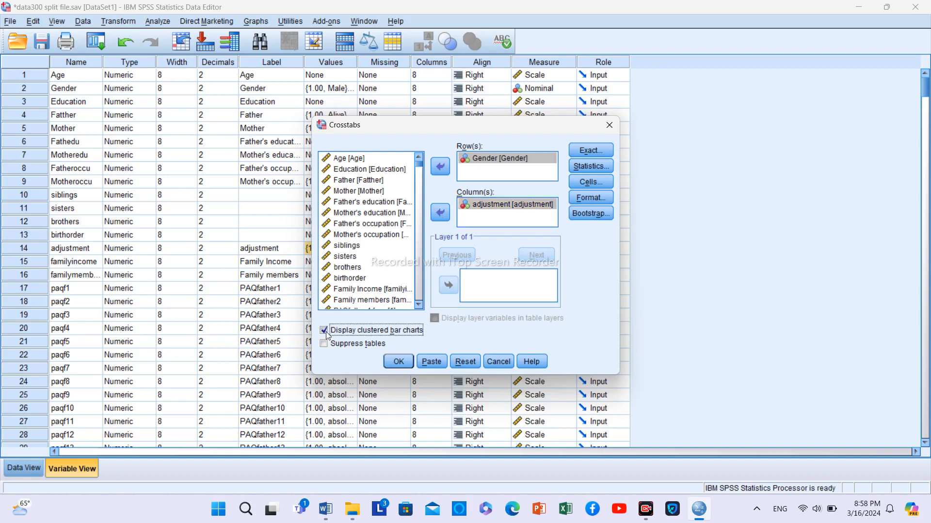
# - Keep the exact tests at Asymptotic only and request the Chi-square, Contingency coefficient, and Phi and Cramer's V statistics
pyautogui.click(601, 154)
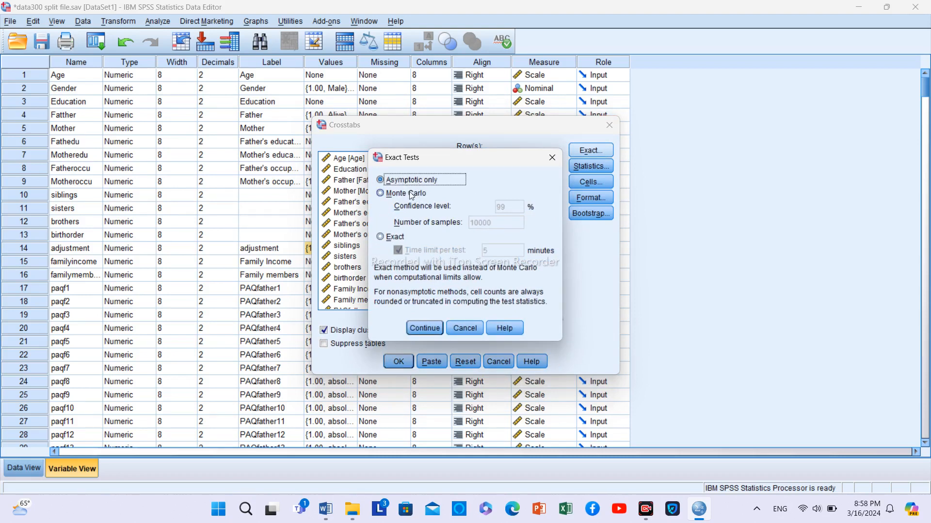
pyautogui.click(425, 328)
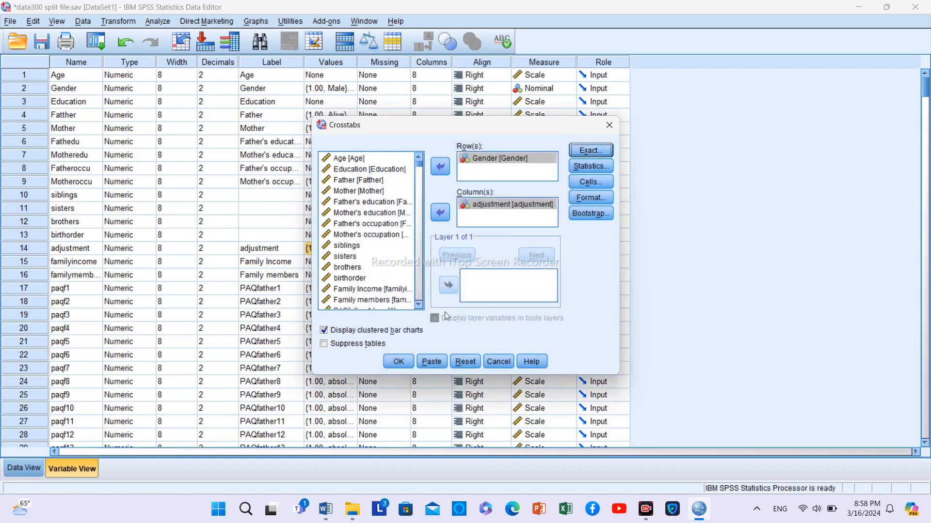
pyautogui.click(596, 167)
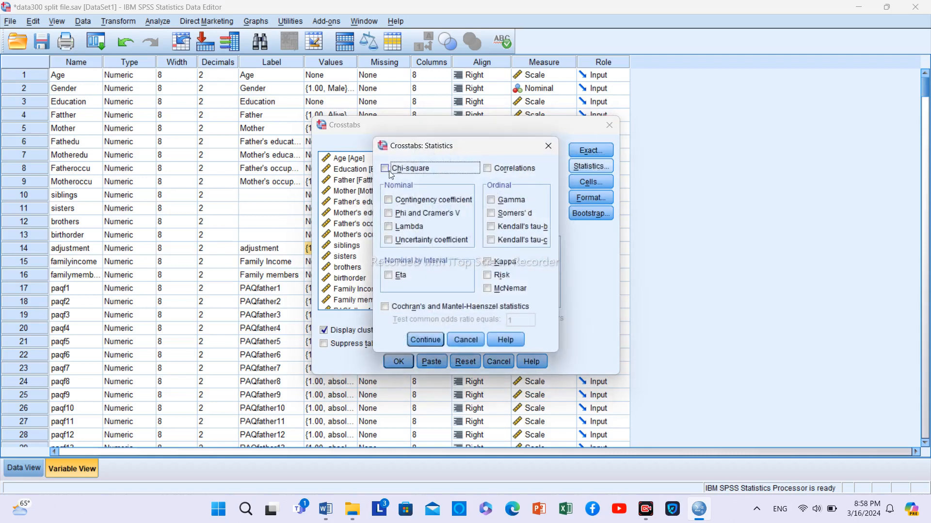
pyautogui.click(392, 170)
pyautogui.click(392, 201)
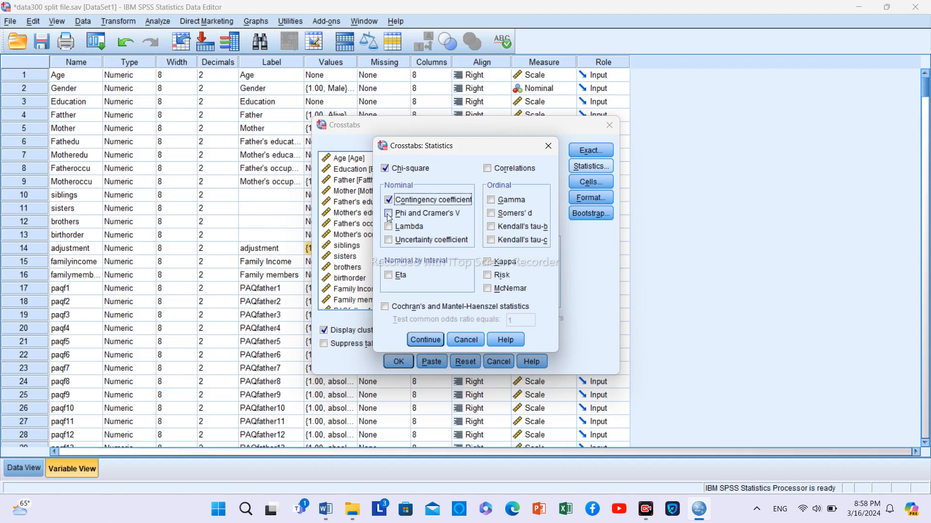
pyautogui.click(388, 214)
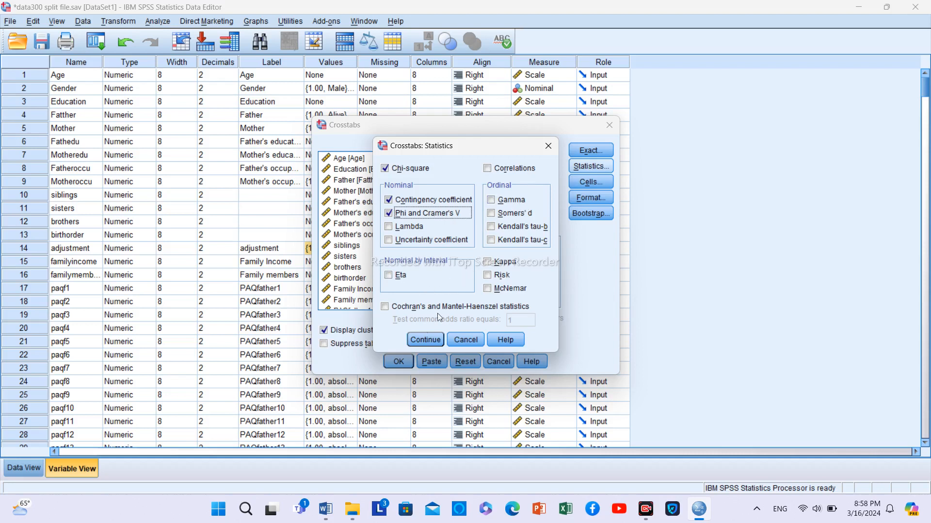
pyautogui.click(426, 341)
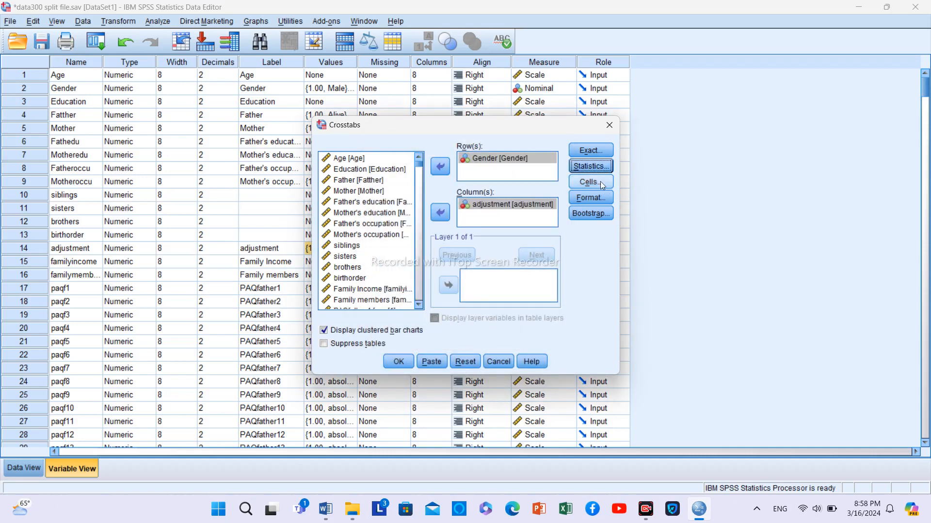
# - Set the crosstab cells to also show expected counts, row, column and total percentages, and standardized residuals
pyautogui.click(601, 183)
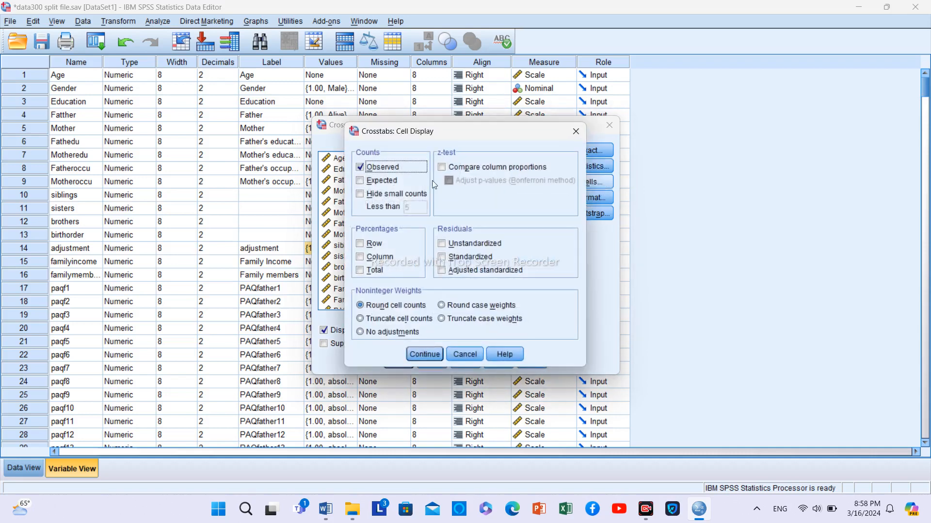
pyautogui.click(360, 181)
pyautogui.click(361, 246)
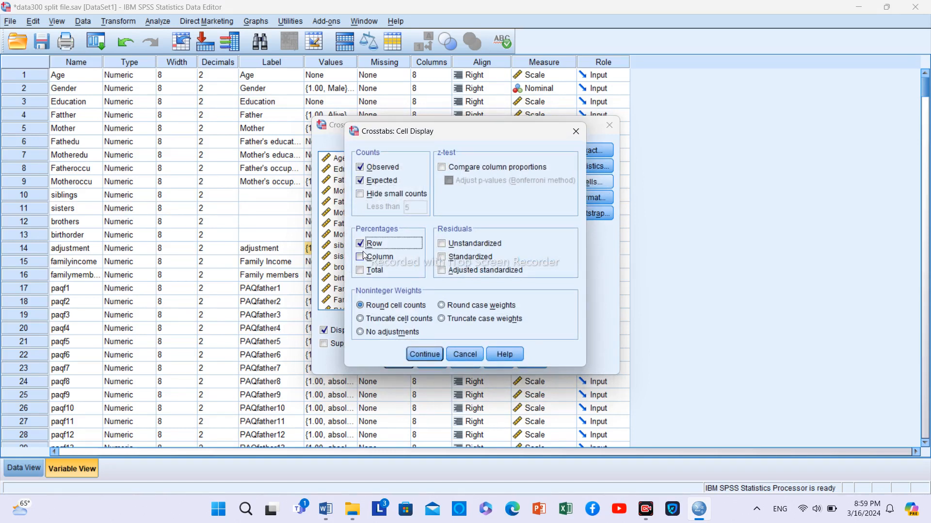
pyautogui.click(362, 257)
pyautogui.click(360, 271)
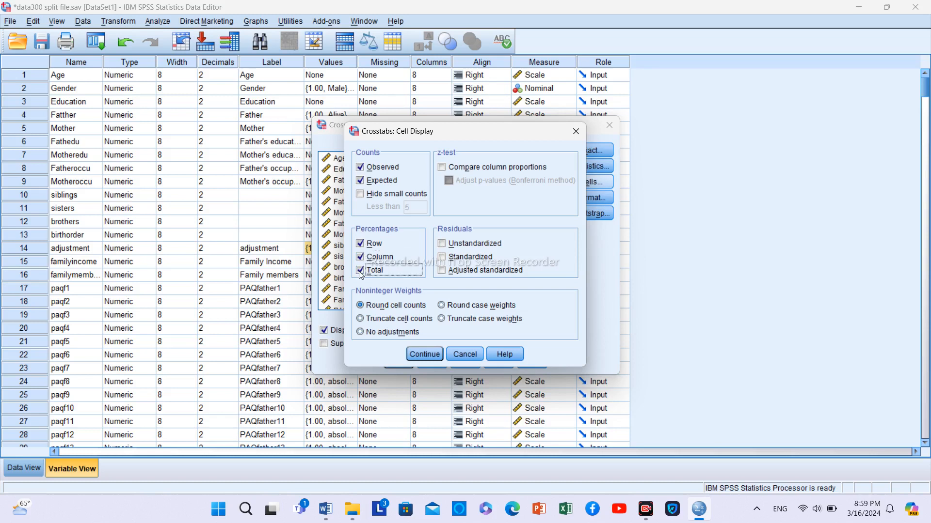
pyautogui.click(443, 260)
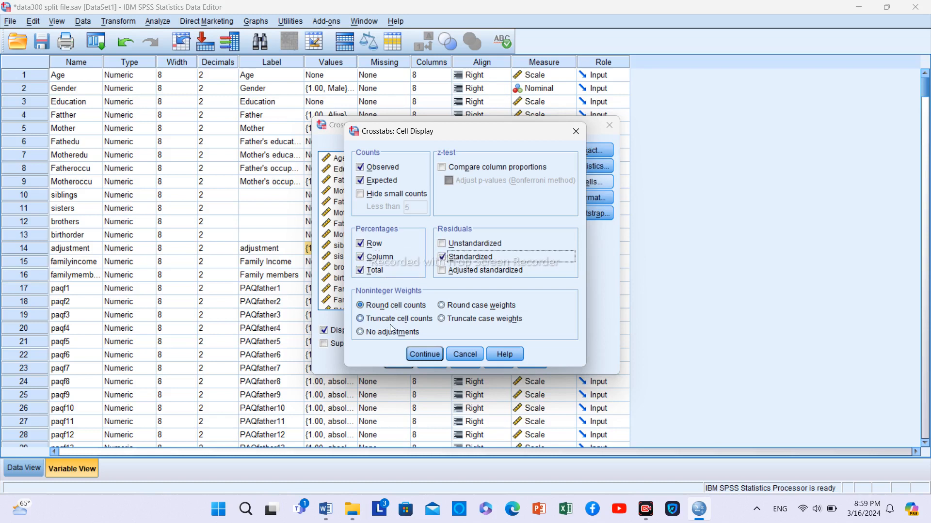
pyautogui.click(423, 350)
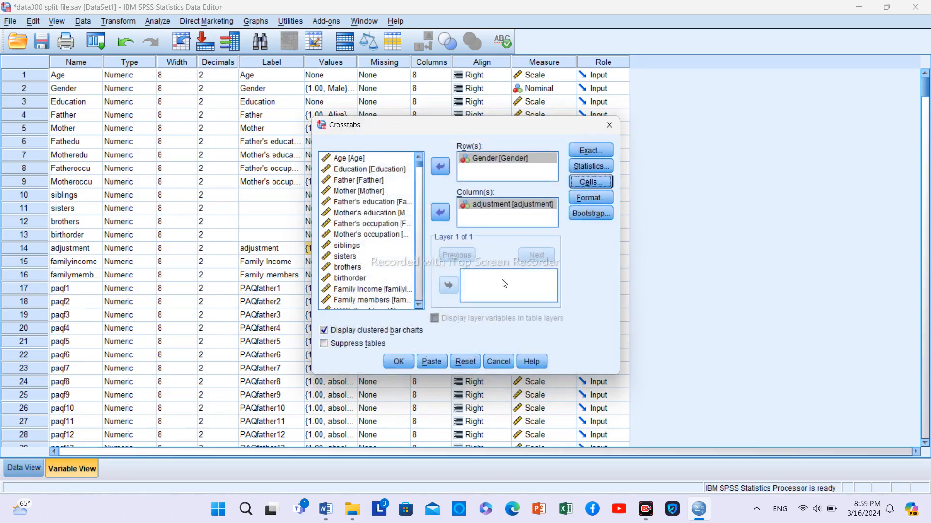
# - Paste the crosstab configuration as syntax and run the whole CROSSTABS command
pyautogui.click(431, 362)
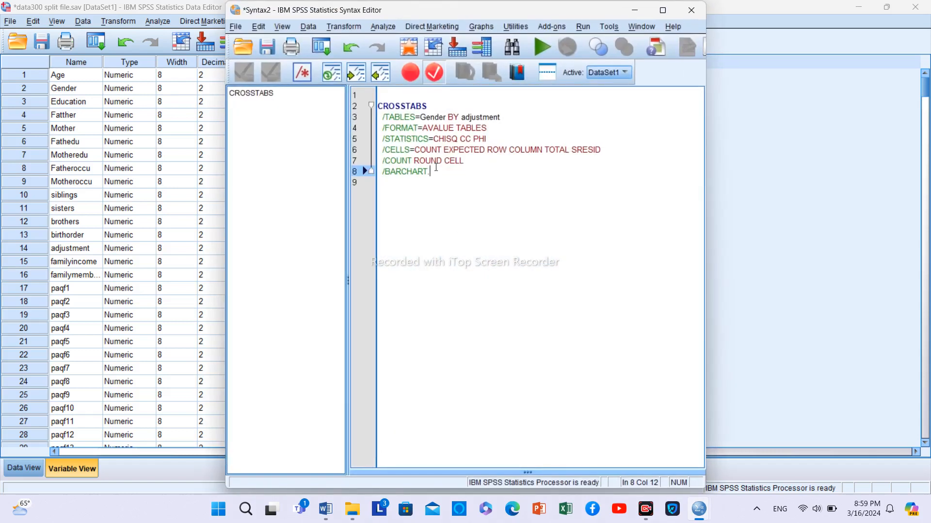
pyautogui.moveTo(436, 170); pyautogui.dragTo(372, 103)
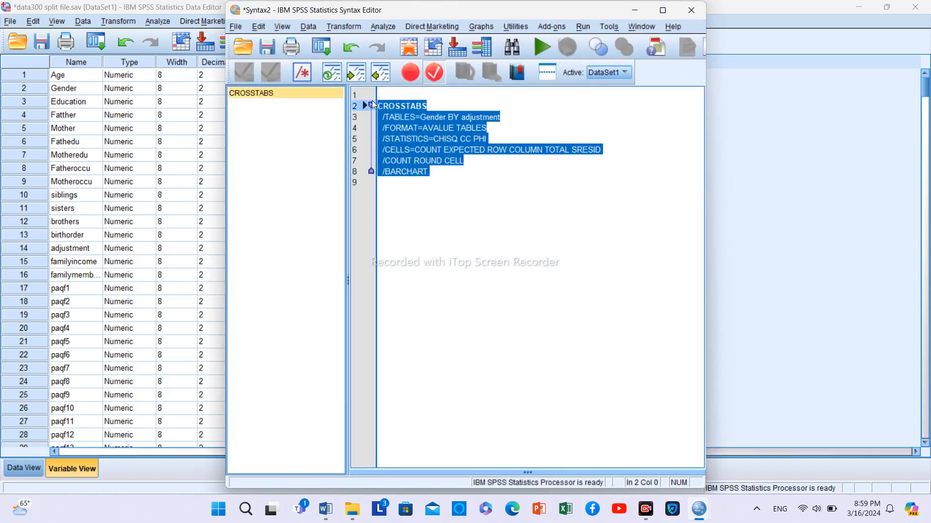
pyautogui.click(544, 46)
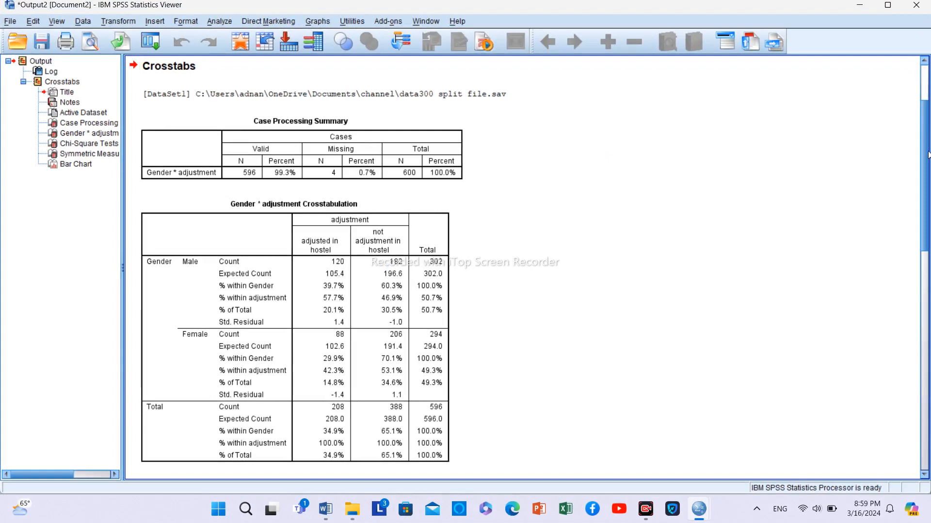
# - Examine the Gender by adjustment crosstabulation, the Chi-Square Tests and Symmetric Measures tables, and the bar chart
pyautogui.click(363, 284)
pyautogui.moveTo(925, 235); pyautogui.dragTo(922, 334)
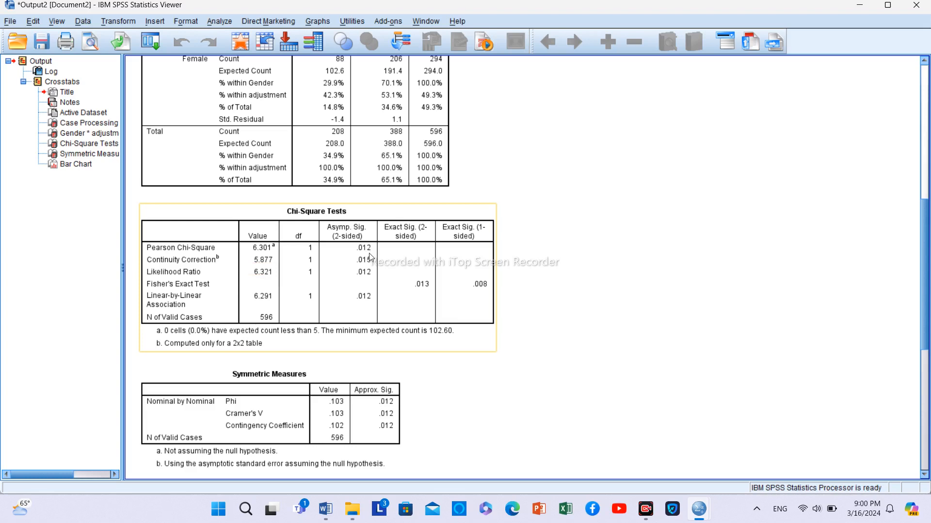
pyautogui.click(131, 273)
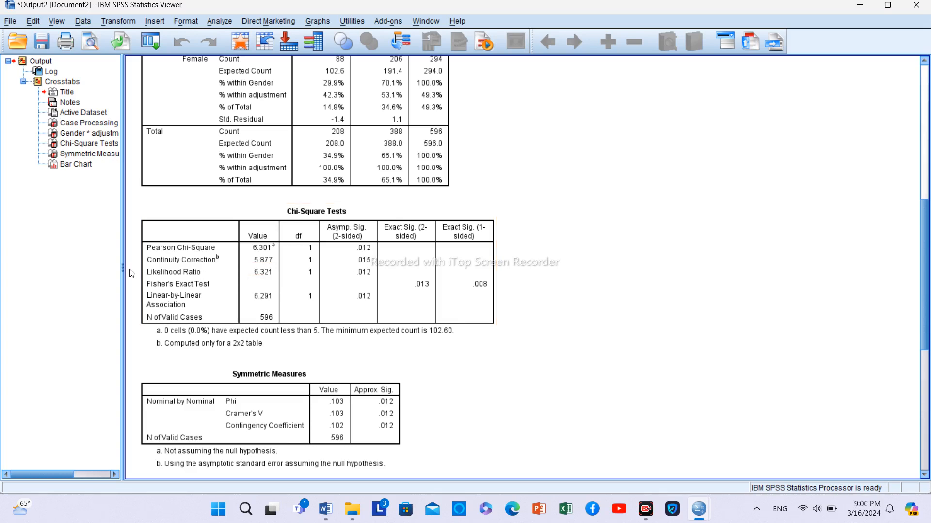
pyautogui.click(146, 274)
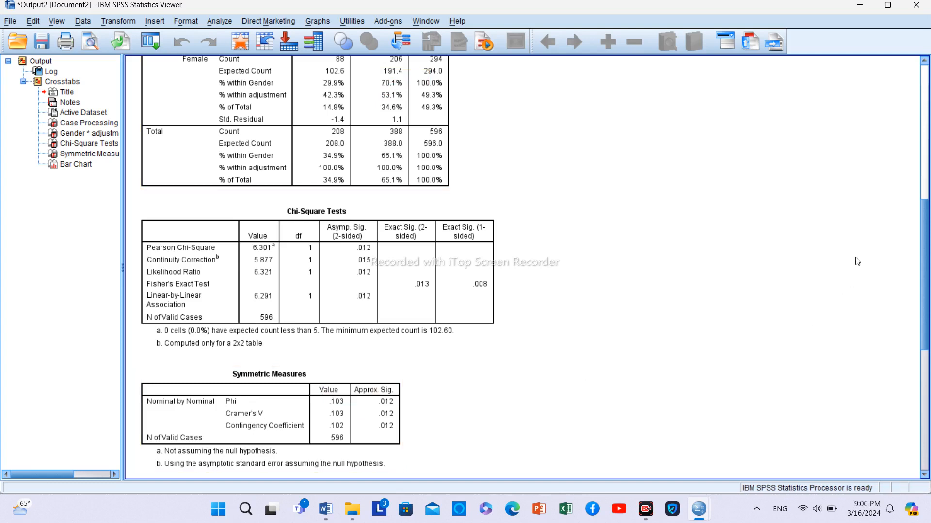
pyautogui.moveTo(926, 283); pyautogui.dragTo(907, 427)
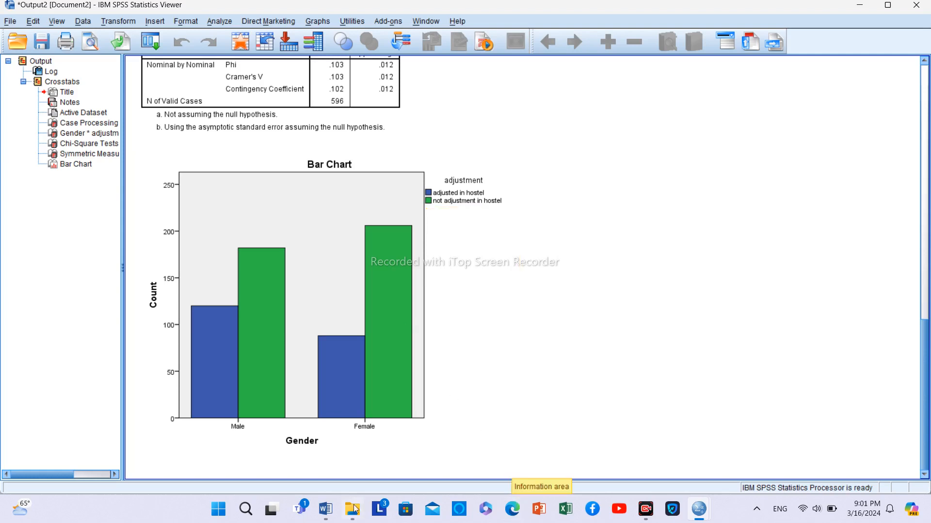
# - Switch to the Word document and add the line "Accept significant" directly below the hypothesis sentence
pyautogui.click(325, 510)
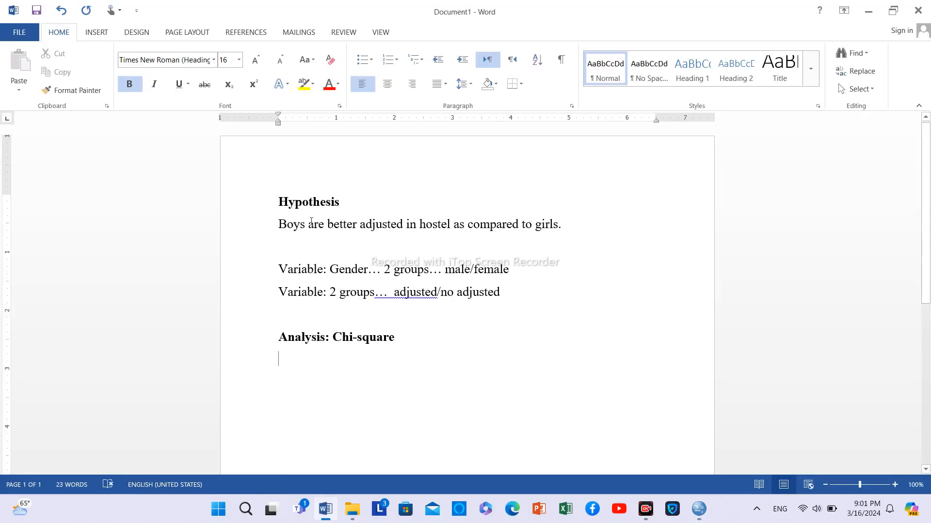
pyautogui.click(587, 227)
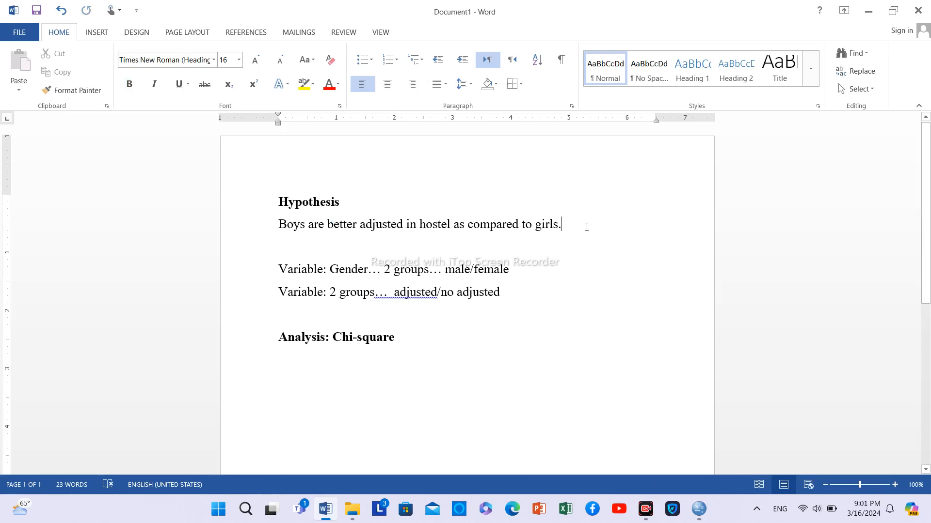
pyautogui.press('Return')
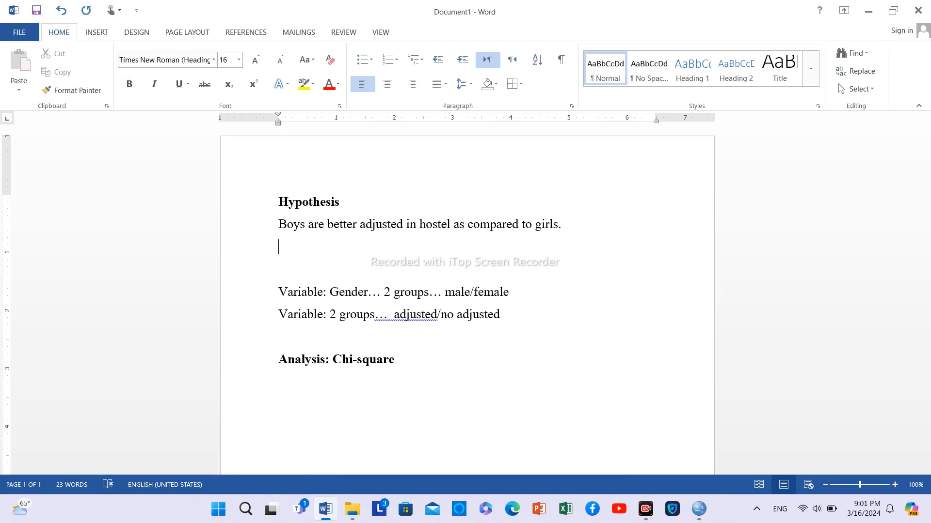
pyautogui.write('Accept')
pyautogui.press('BackSpace')
pyautogui.press('BackSpace')
pyautogui.press('BackSpace')
pyautogui.press('BackSpace')
pyautogui.press('BackSpace')
pyautogui.press('BackSpace')
pyautogui.write('Accept')
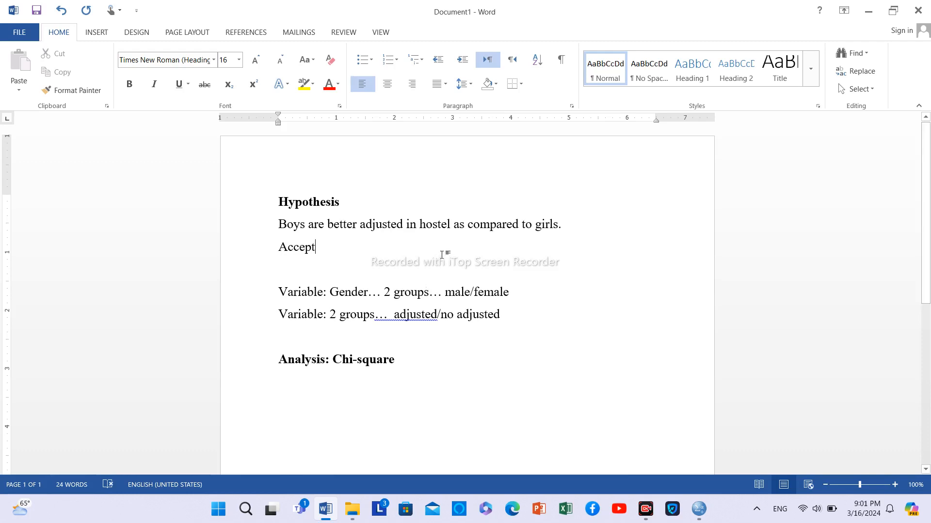
pyautogui.write('s')
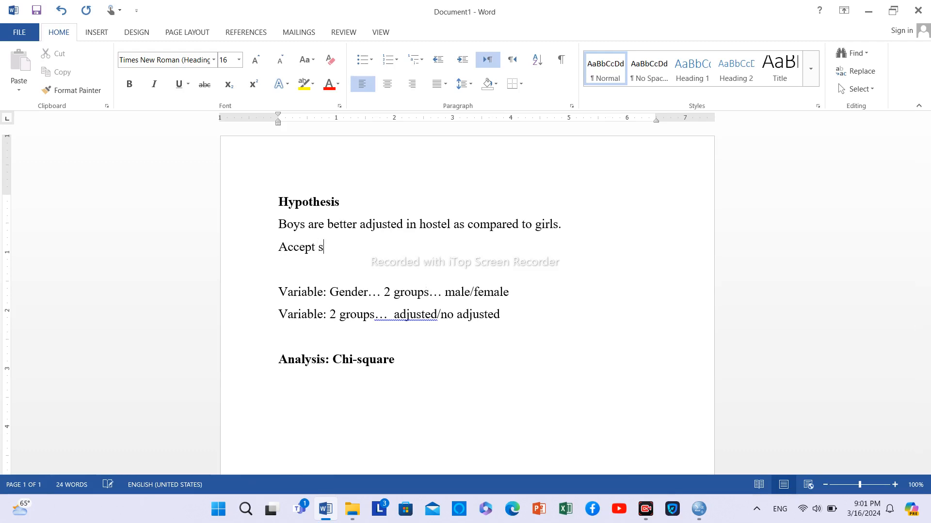
pyautogui.write('ignificant')
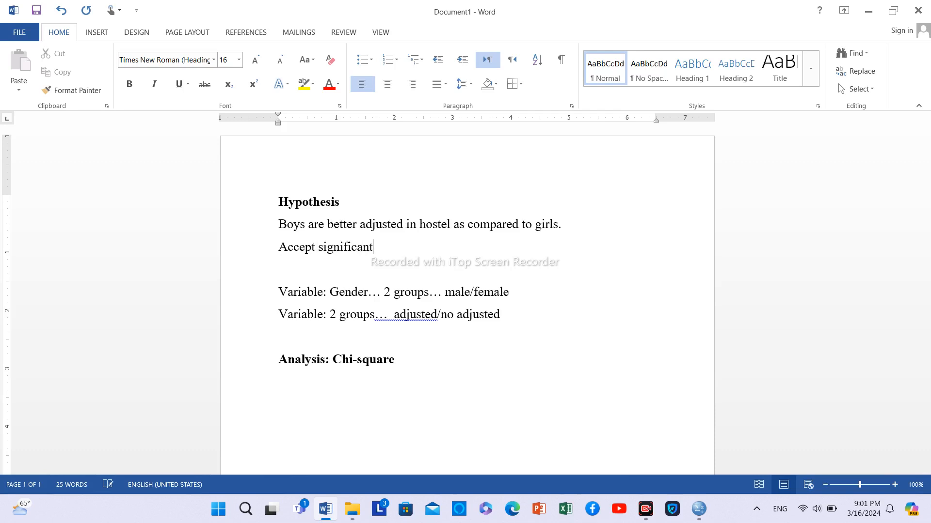